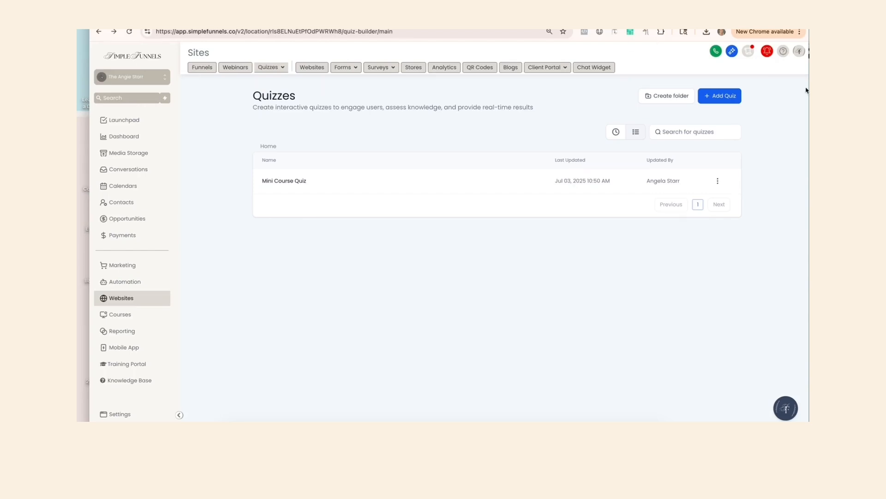
click(725, 96)
click(384, 217)
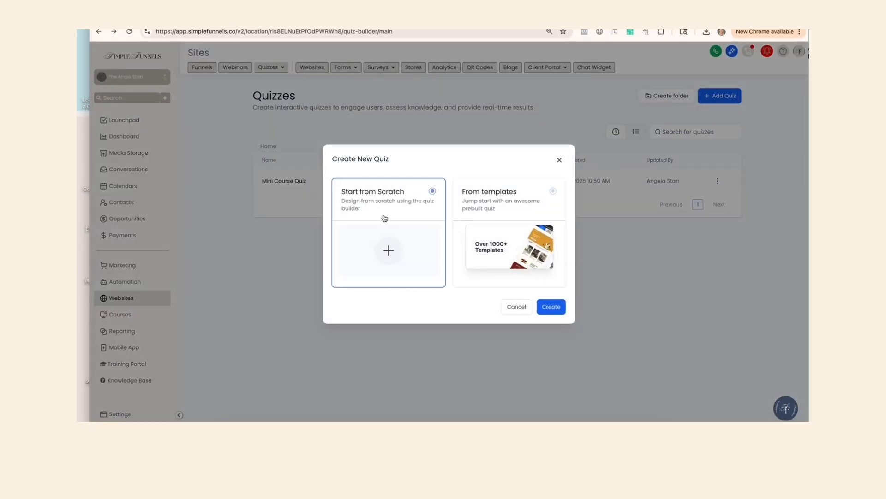
click(517, 309)
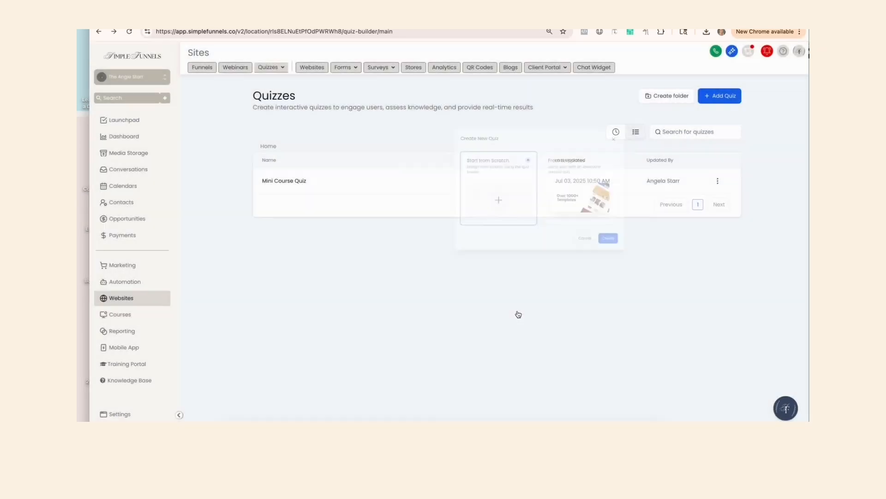
Open the Mini Course Quiz in the builder and look through its question pages.
click(304, 183)
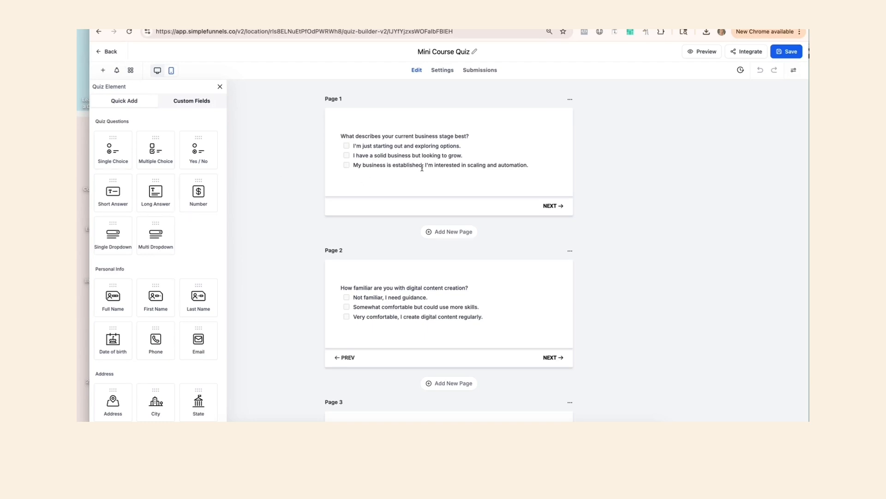
click(421, 168)
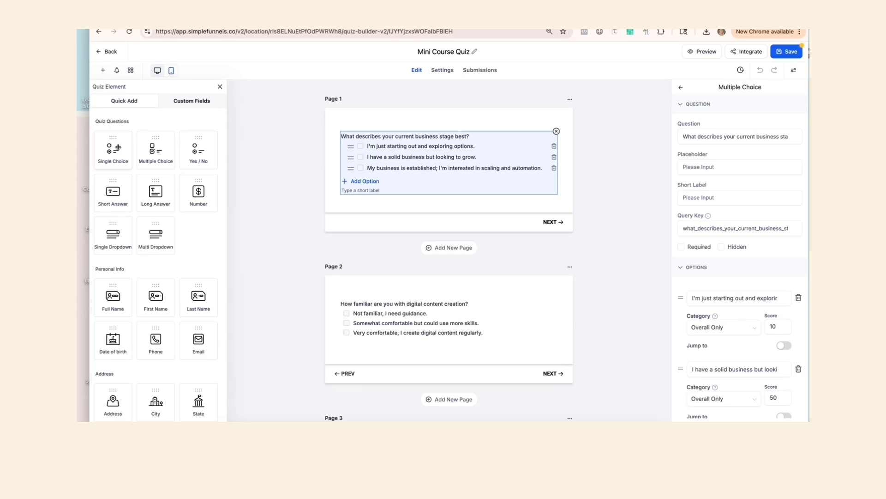
scroll(270, 293, down, 20)
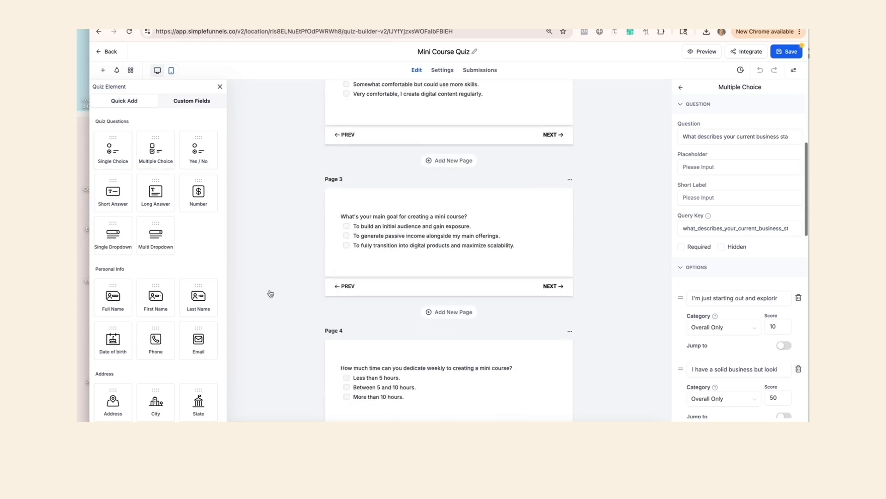
scroll(271, 293, down, 4)
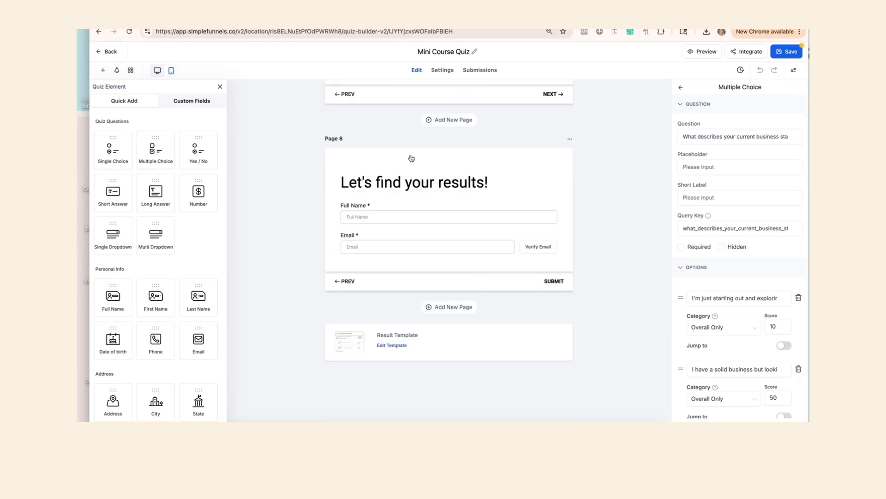
scroll(459, 295, up, 20)
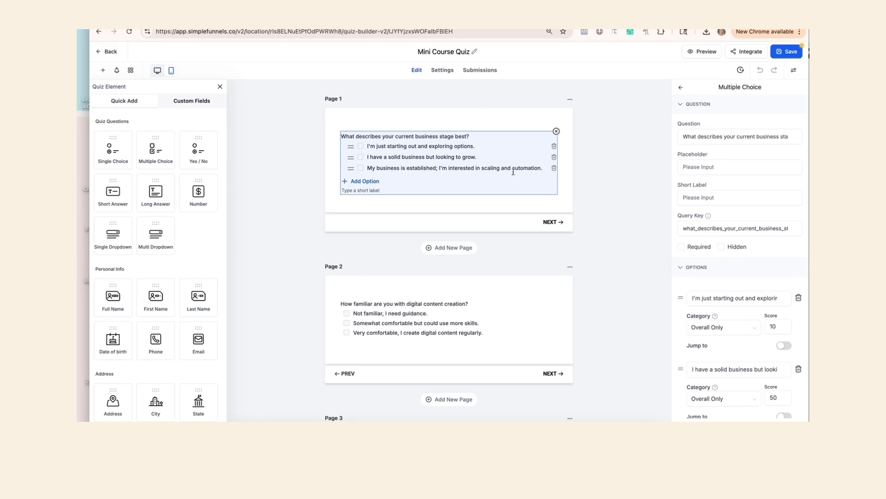
click(252, 114)
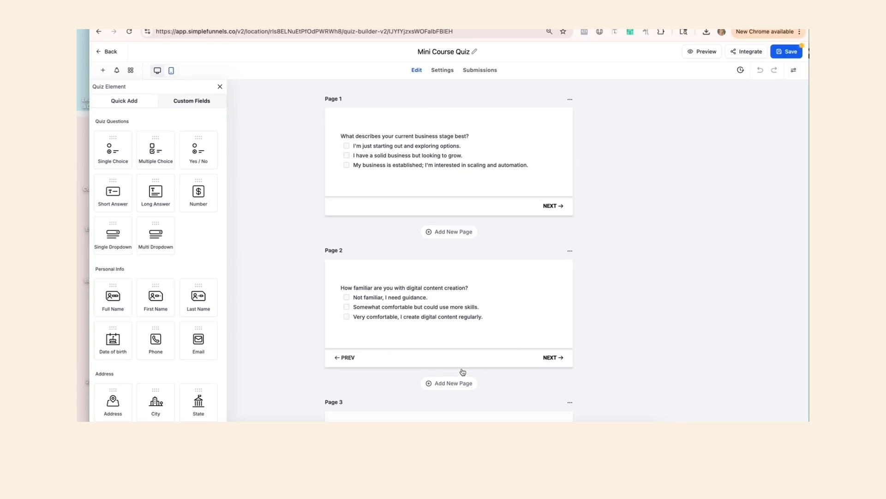
Mark the multiple-choice questions on pages 1 and 2 as required.
click(439, 167)
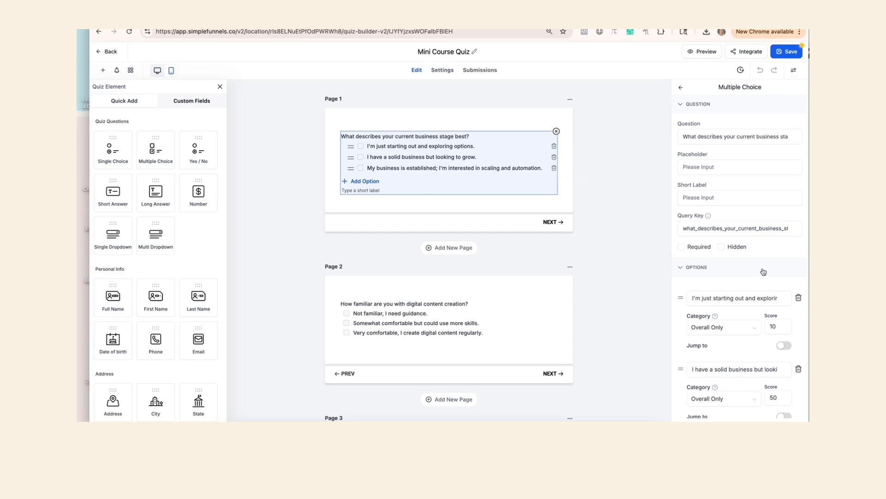
scroll(755, 136, down, 2)
scroll(756, 136, down, 1)
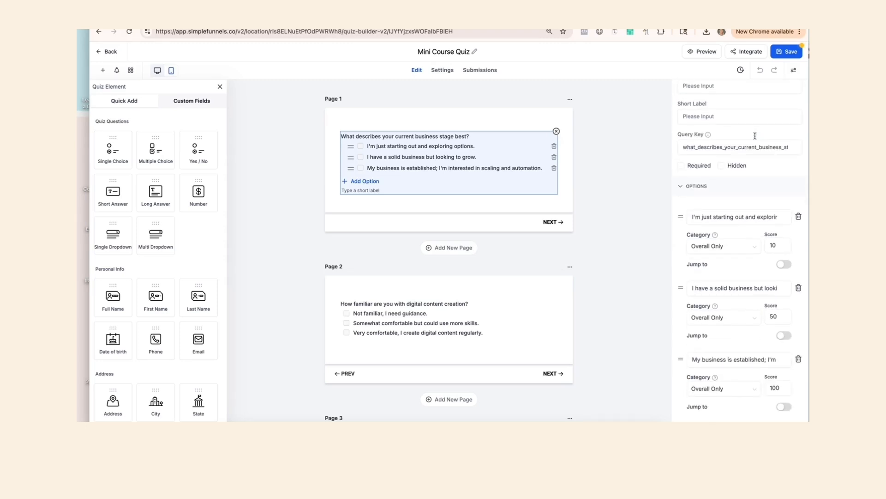
click(681, 166)
click(529, 333)
click(681, 247)
Mark the questions on pages 3 and 4 as required.
scroll(544, 319, down, 3)
triple_click(518, 354)
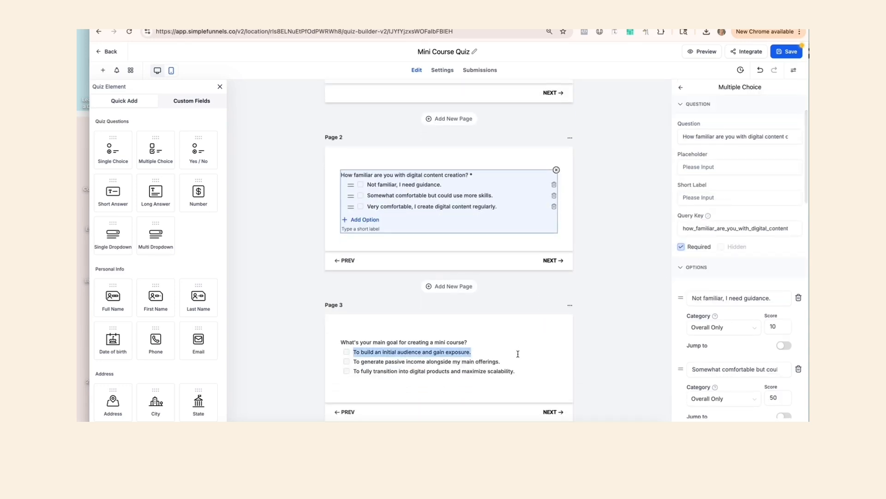
click(518, 354)
click(681, 247)
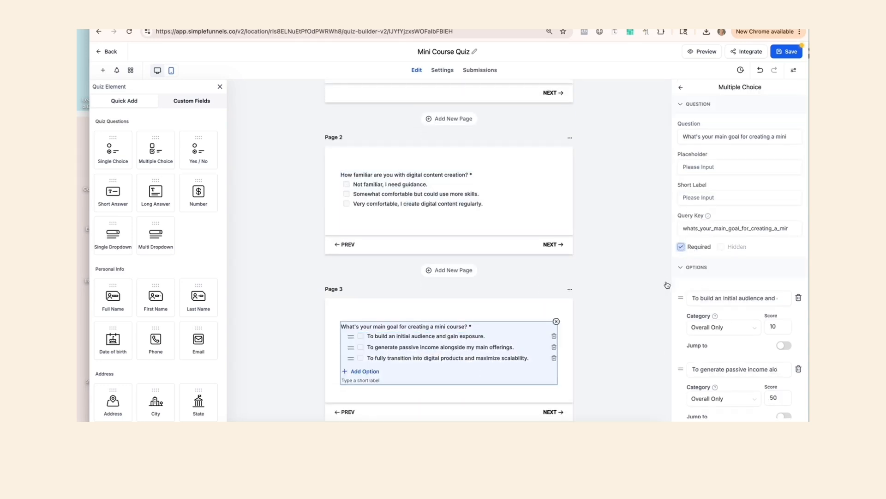
scroll(542, 393, down, 4)
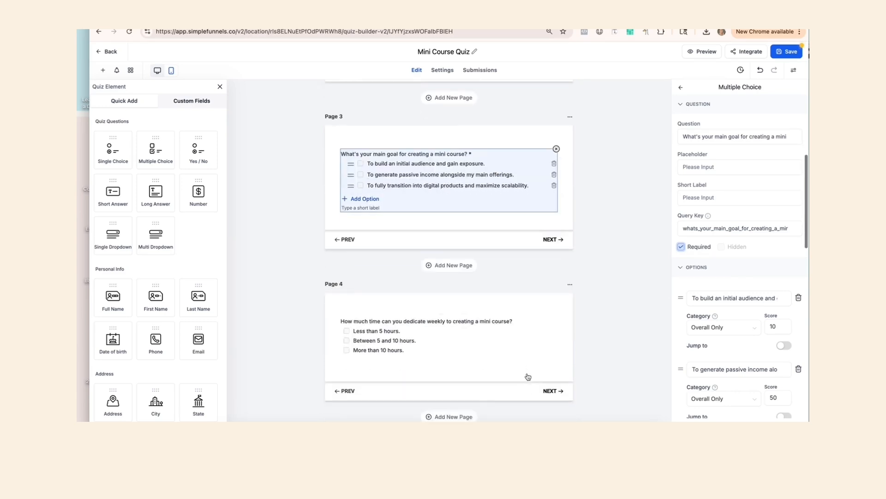
click(519, 326)
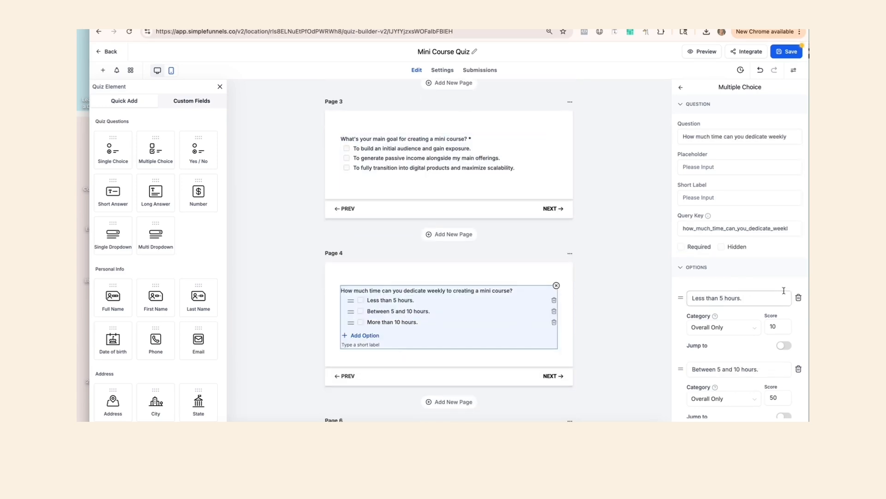
click(681, 247)
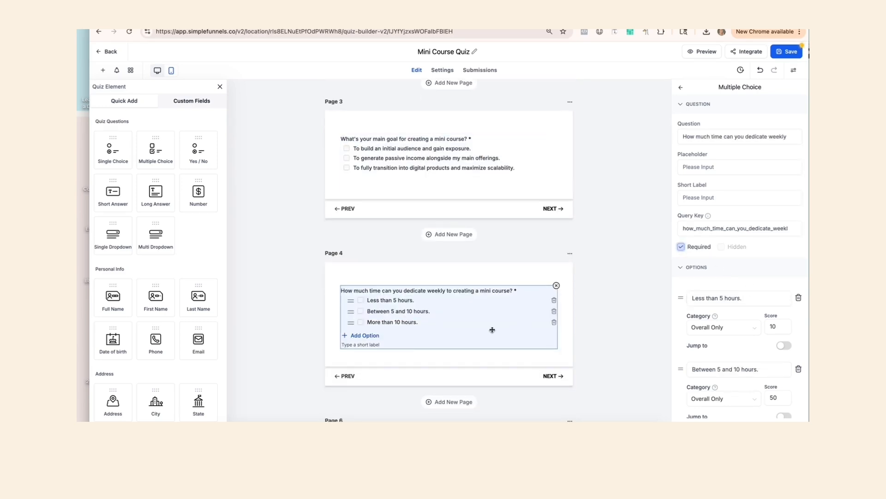
Mark the remaining multiple-choice questions, through page 7, as required.
scroll(492, 329, down, 9)
scroll(492, 330, up, 2)
click(475, 192)
click(681, 248)
click(525, 347)
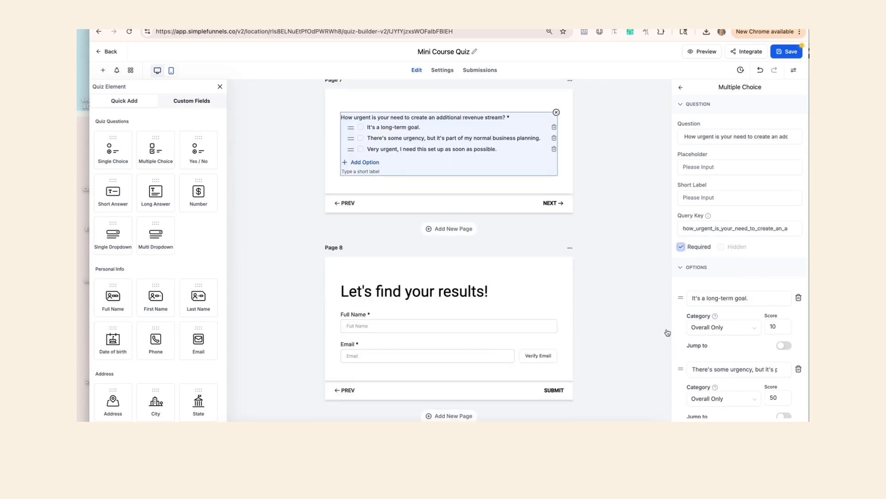
Review the score values assigned to each option of the first question.
scroll(460, 297, up, 20)
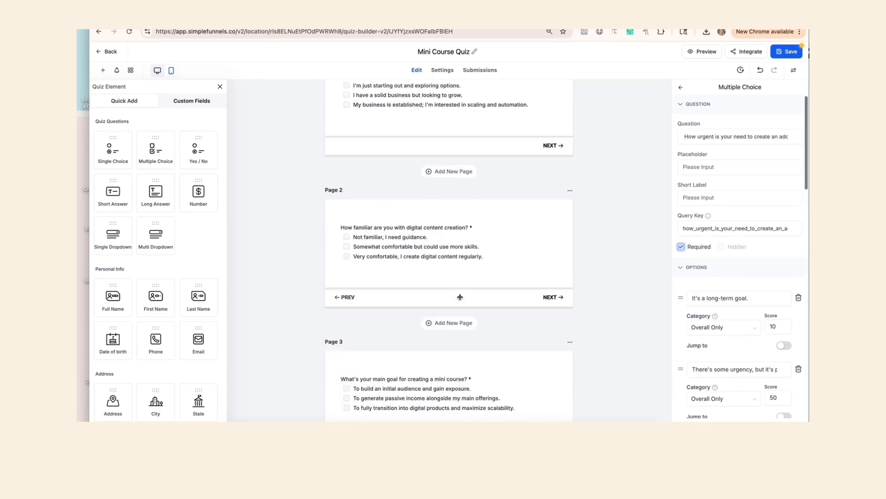
scroll(459, 297, up, 3)
click(443, 173)
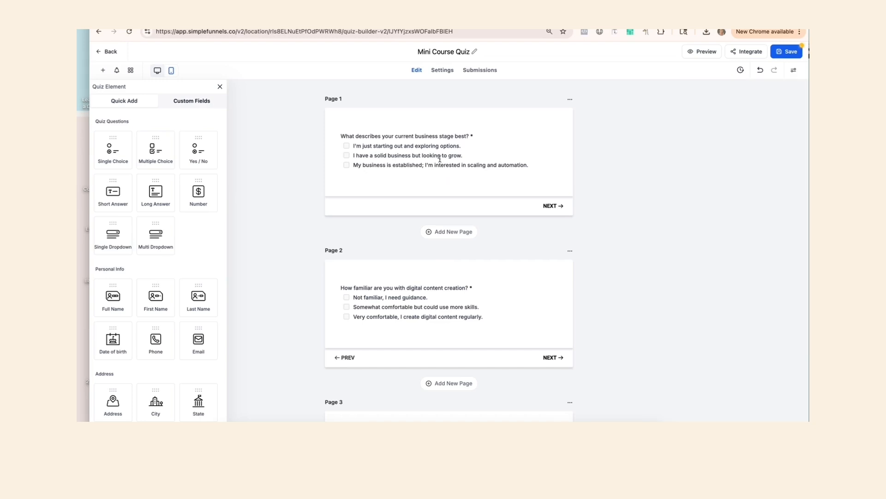
click(440, 159)
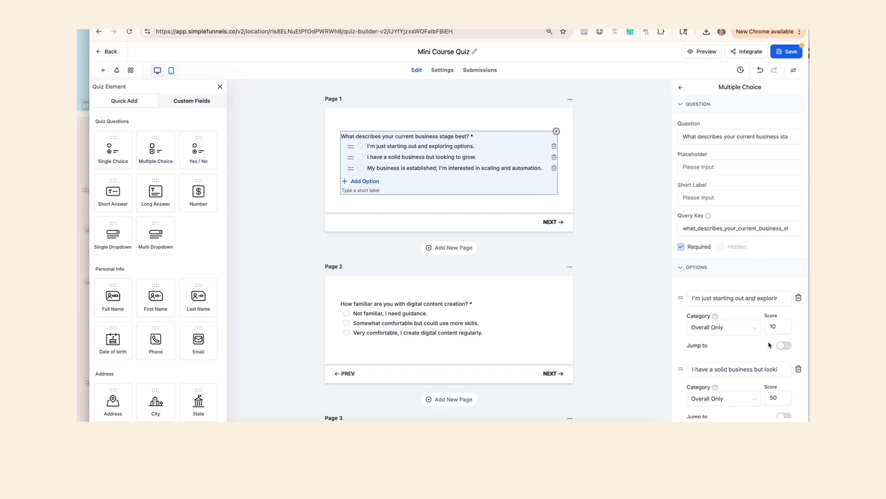
scroll(739, 337, down, 3)
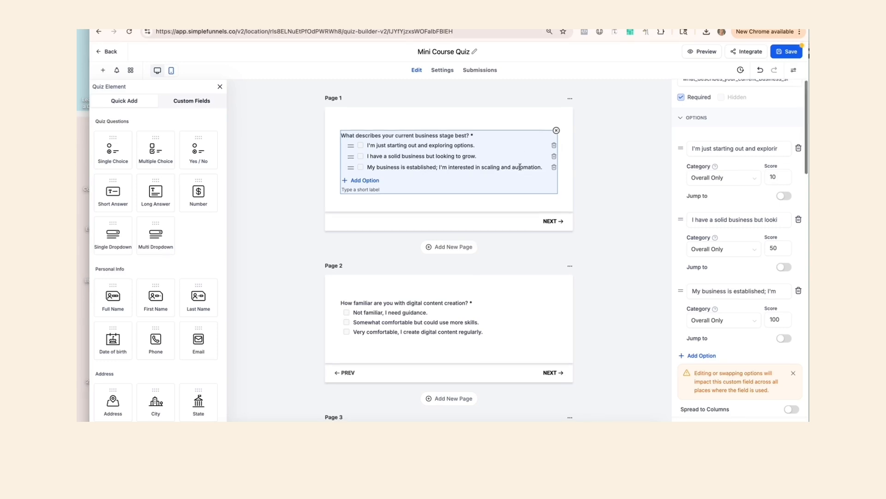
scroll(520, 168, down, 2)
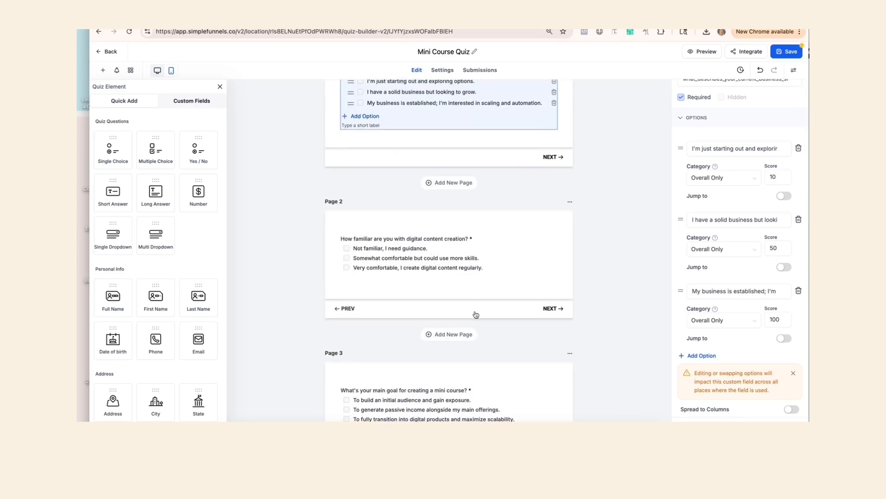
scroll(484, 277, up, 2)
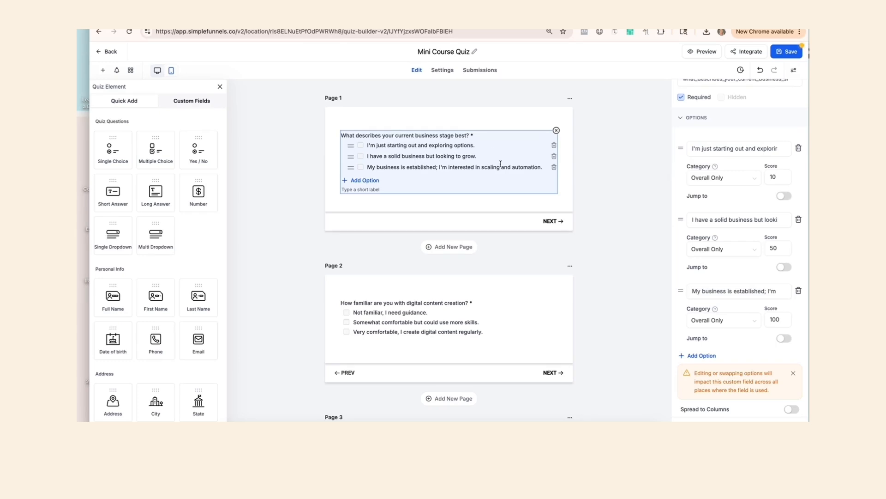
click(775, 171)
scroll(497, 287, down, 10)
scroll(497, 287, down, 6)
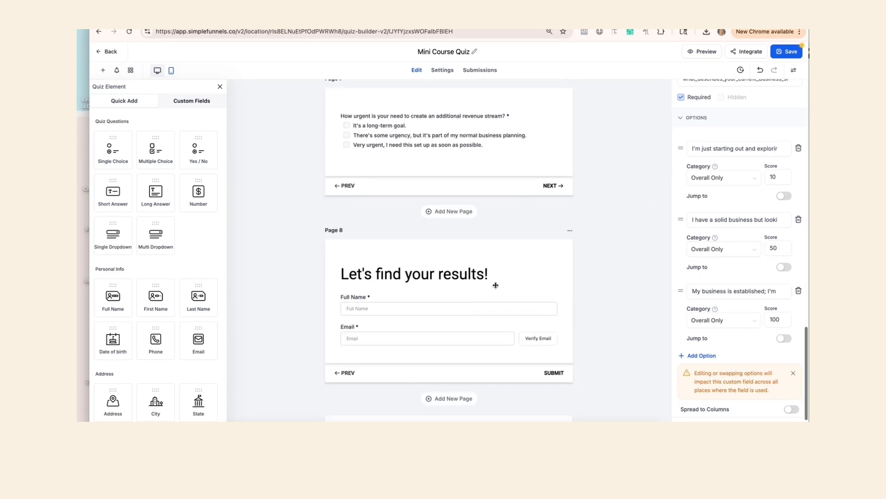
Inspect the final page's results heading, Full Name and Email fields, and the custom fields list.
click(429, 271)
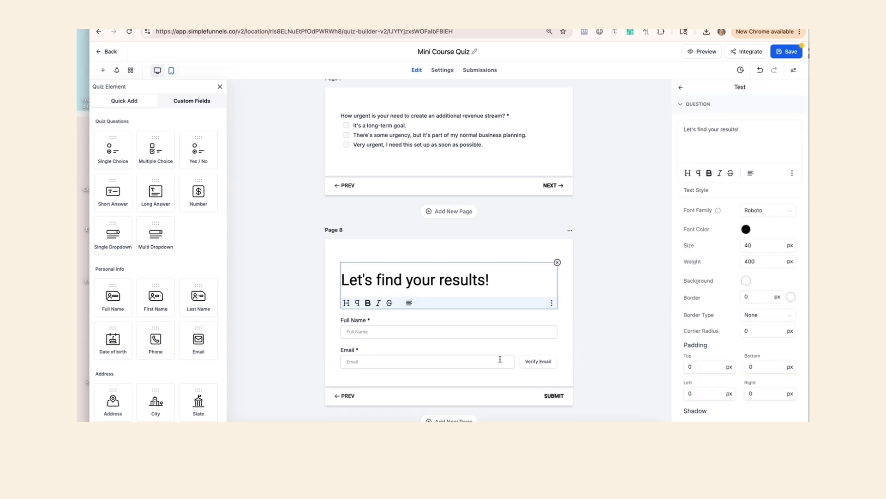
scroll(477, 344, down, 2)
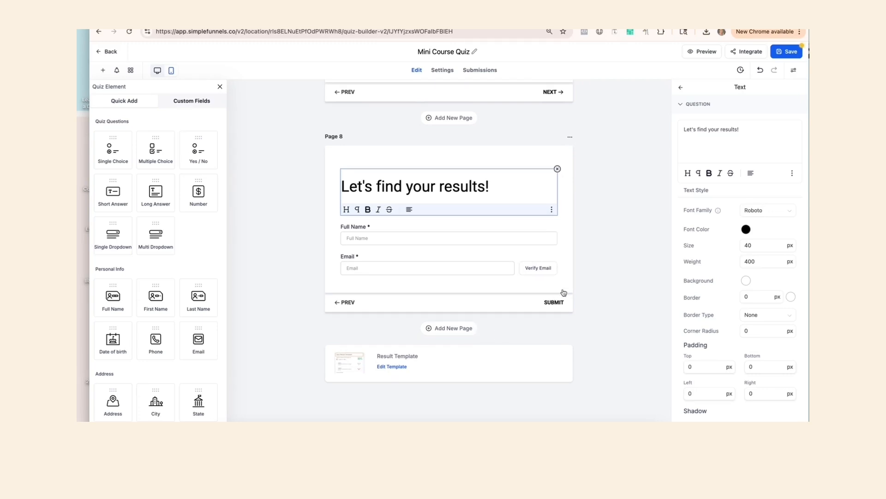
click(561, 304)
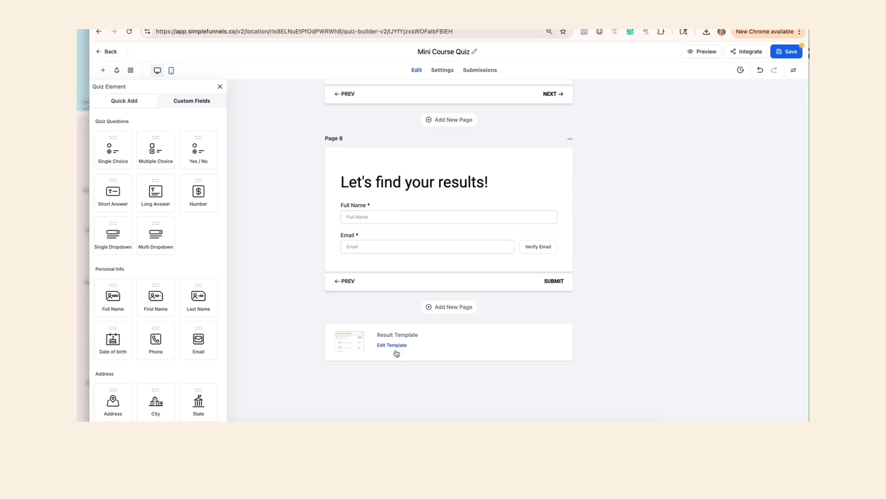
click(414, 221)
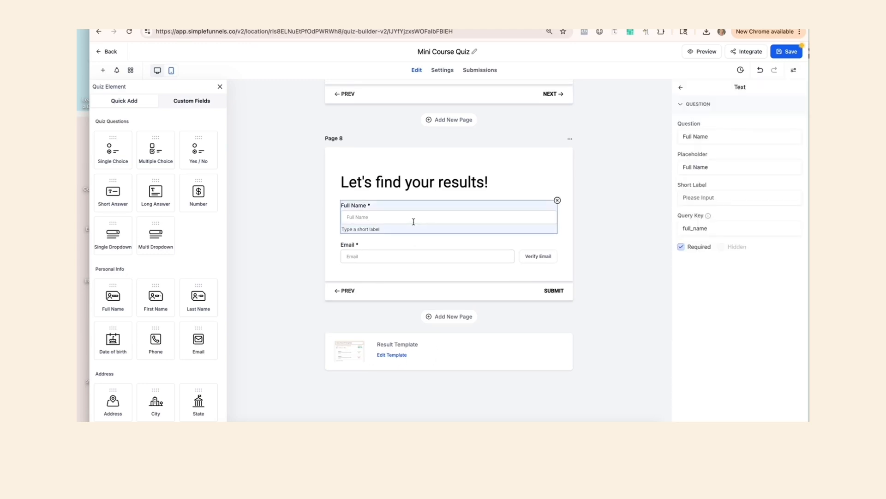
click(390, 255)
click(191, 100)
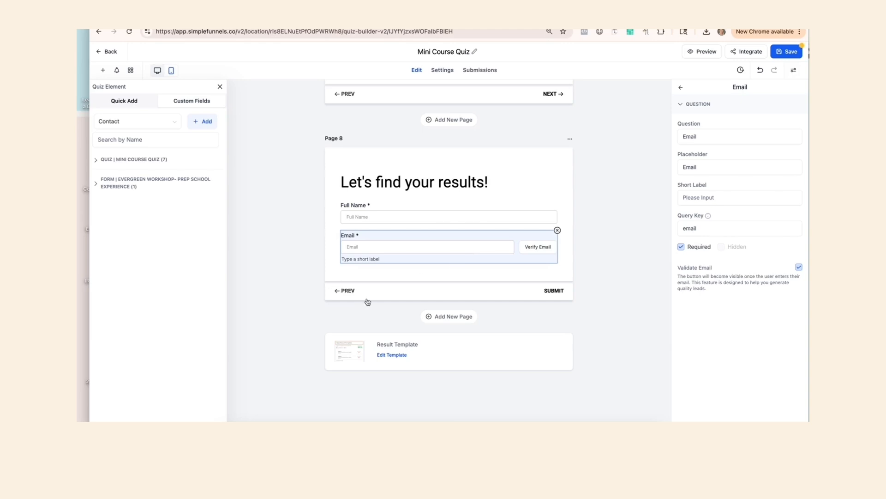
click(399, 361)
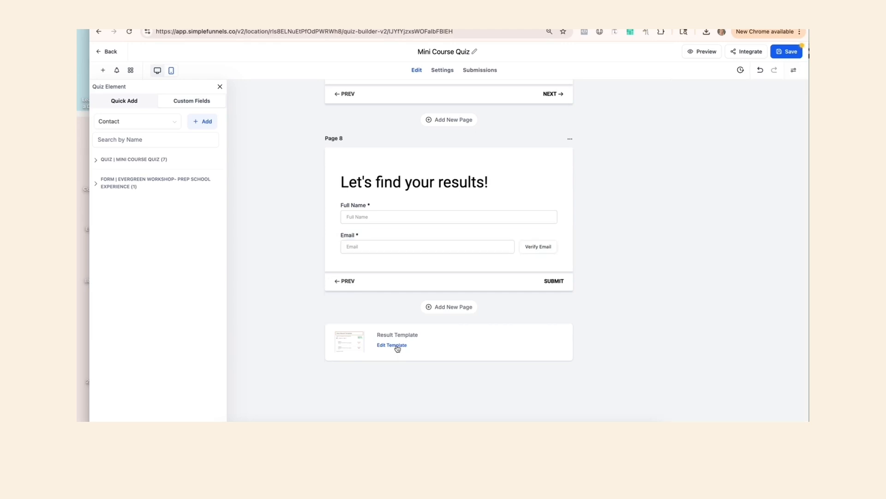
Open the result template and inspect the Overall Score section's Low, Medium and High tier content.
click(397, 346)
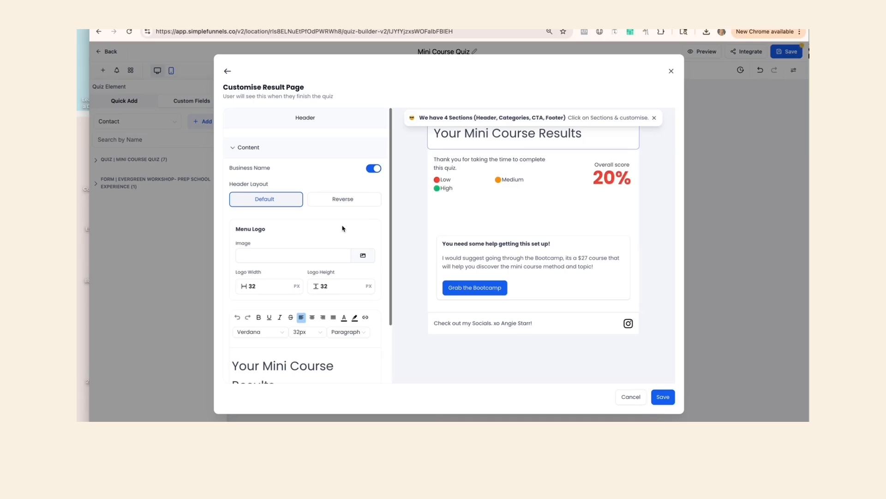
click(654, 117)
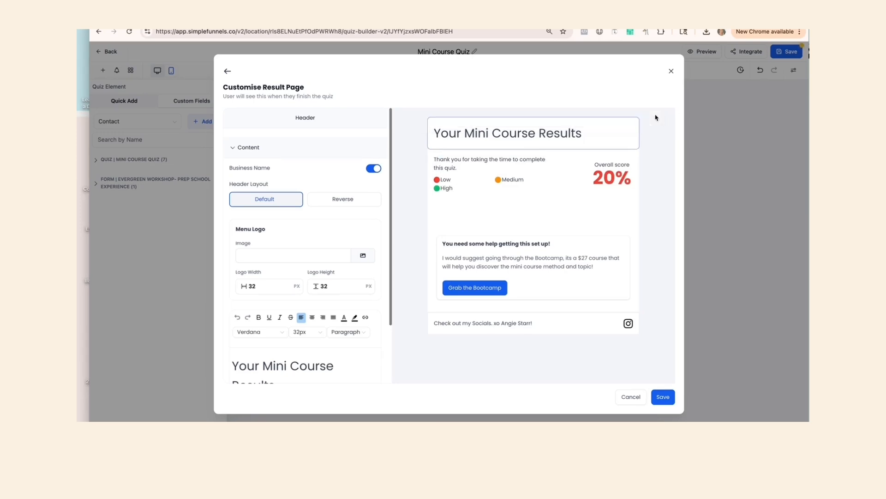
scroll(348, 252, down, 2)
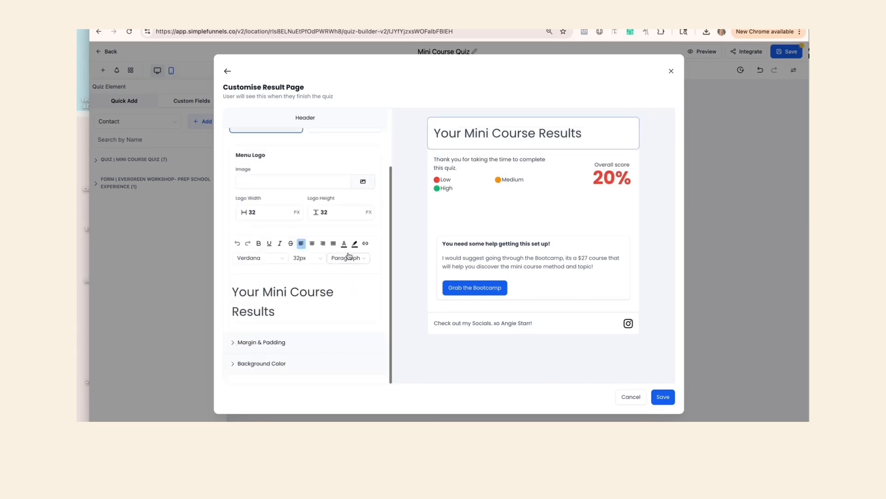
scroll(290, 305, up, 2)
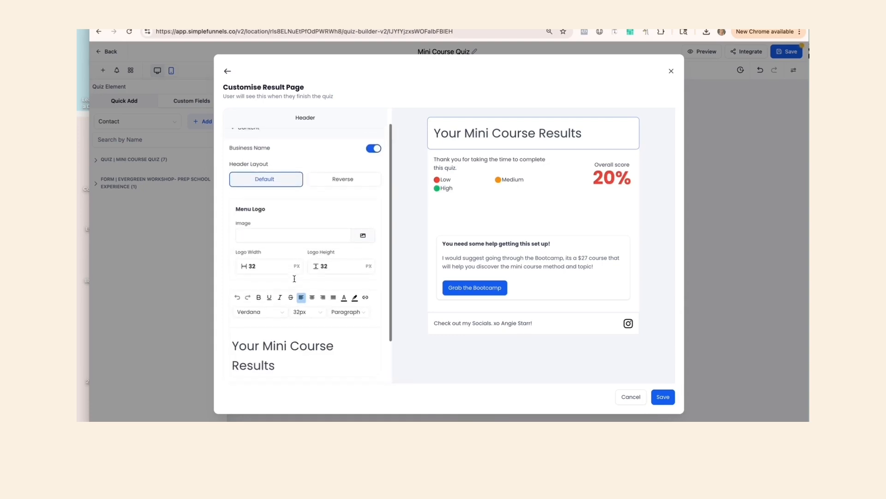
click(528, 189)
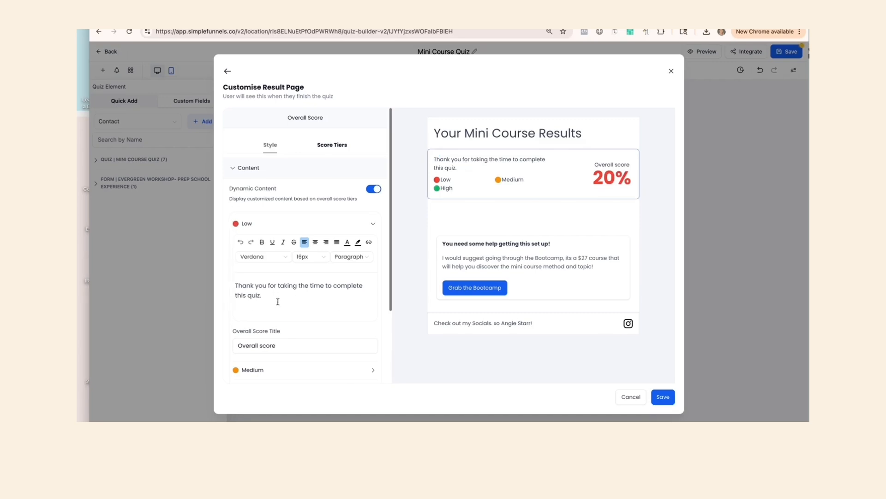
scroll(278, 301, down, 2)
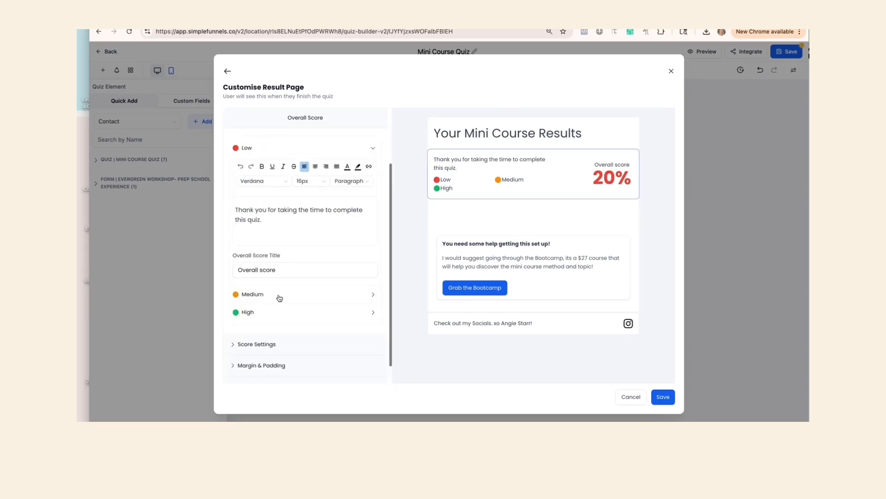
Expand the Medium and High tier content of the Overall Score section and open its Score Settings.
click(279, 297)
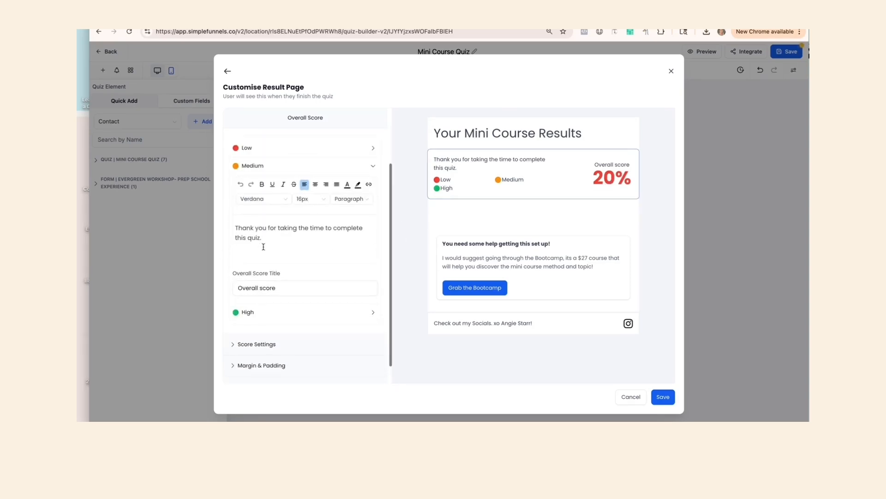
click(296, 316)
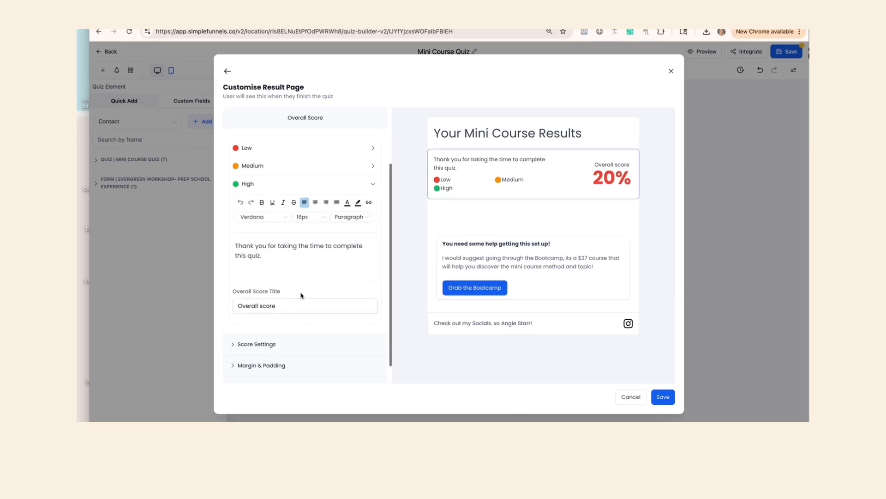
scroll(362, 259, down, 1)
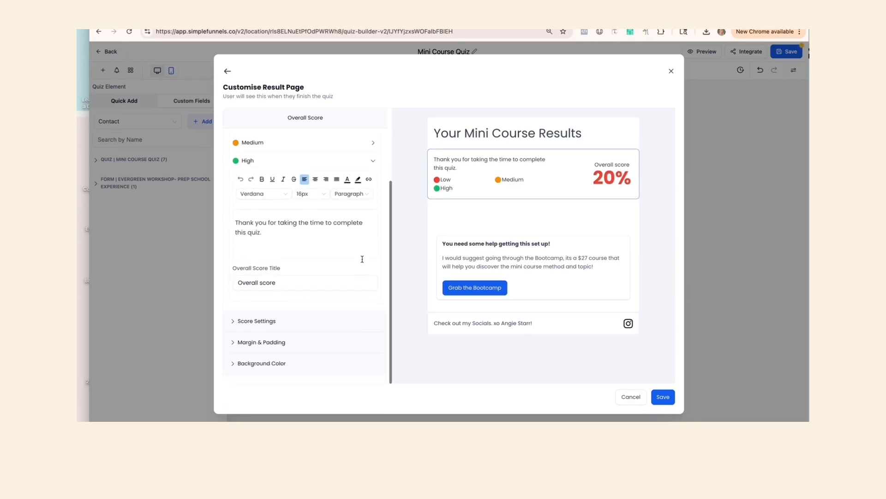
click(256, 320)
scroll(297, 323, down, 5)
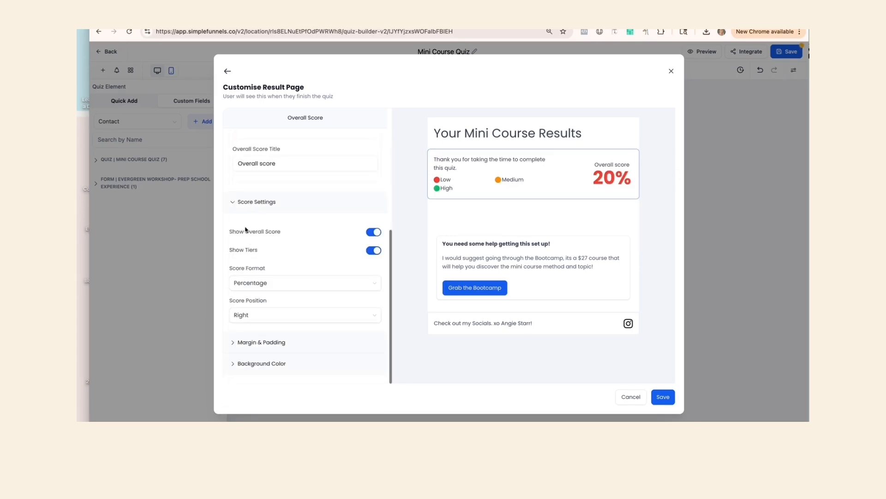
Try switching the Show Overall Score and Show Tiers options off and on again.
click(374, 233)
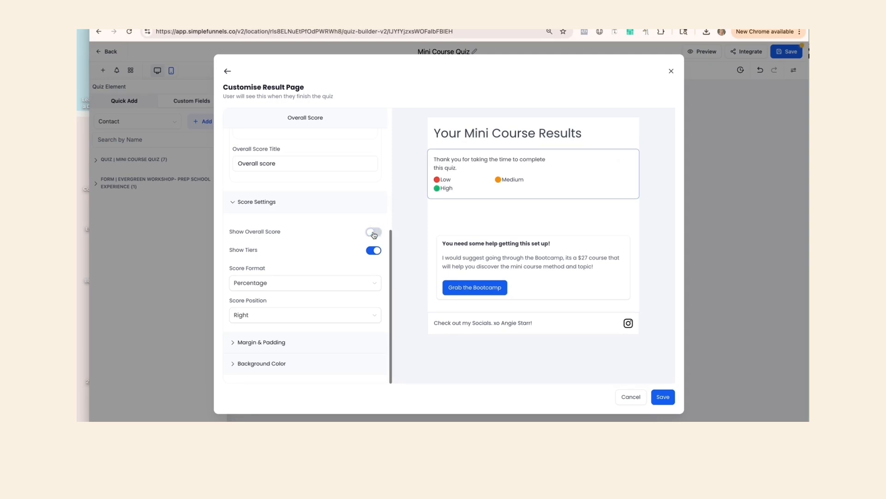
click(374, 232)
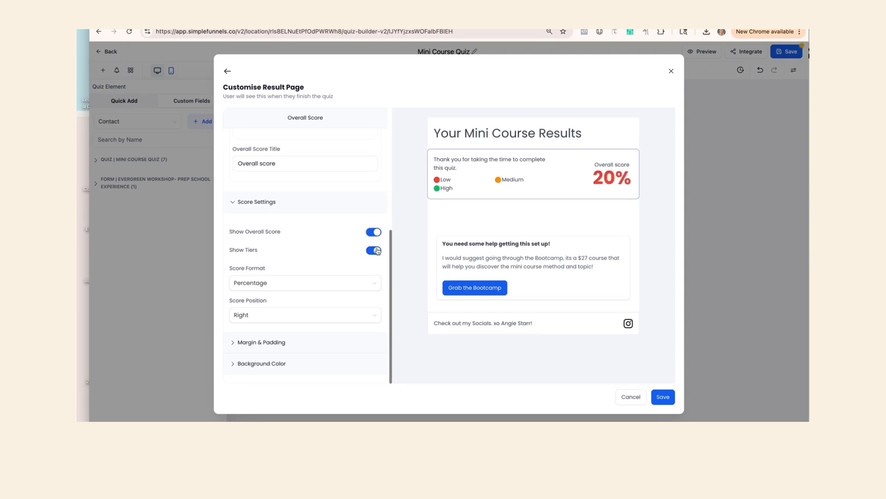
click(377, 251)
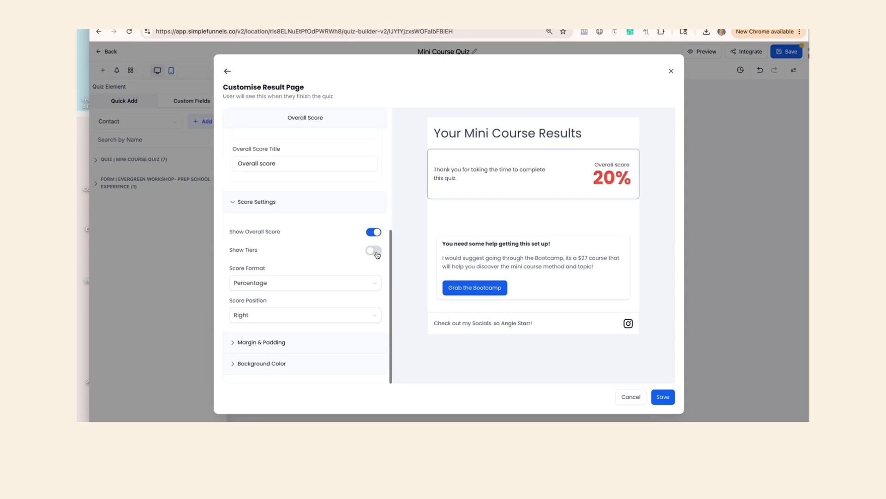
click(376, 251)
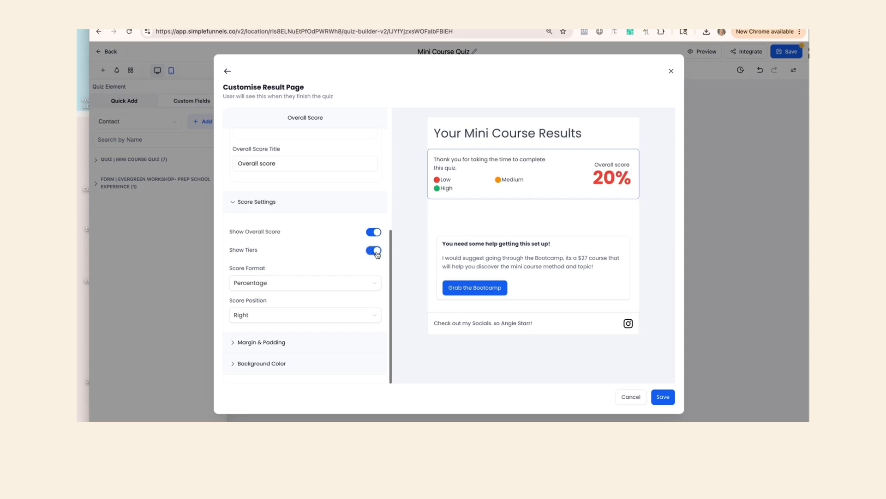
click(376, 252)
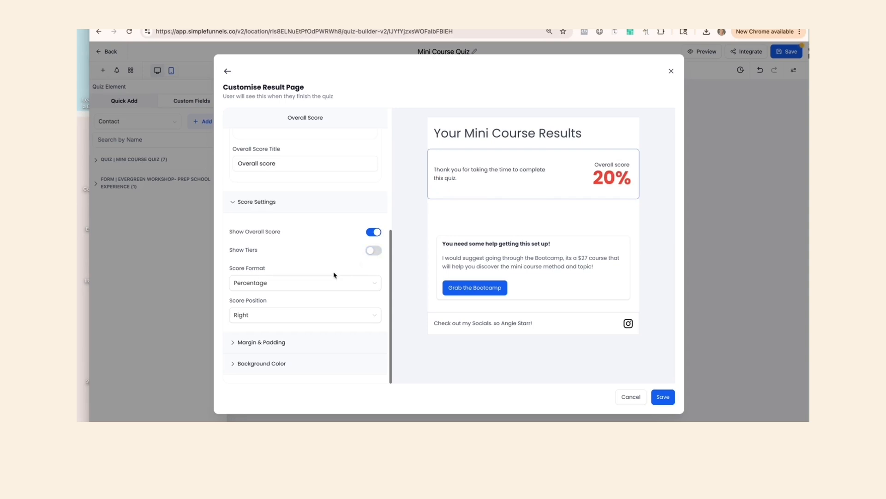
Inspect the Margin & Padding, Background Color and Score Tiers settings of the Overall Score section.
click(282, 342)
click(283, 367)
scroll(284, 366, up, 3)
scroll(284, 366, up, 5)
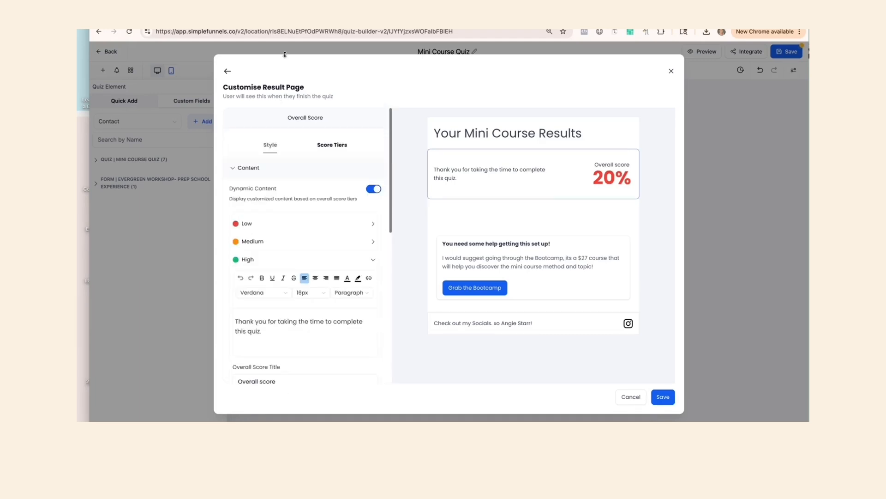
click(333, 147)
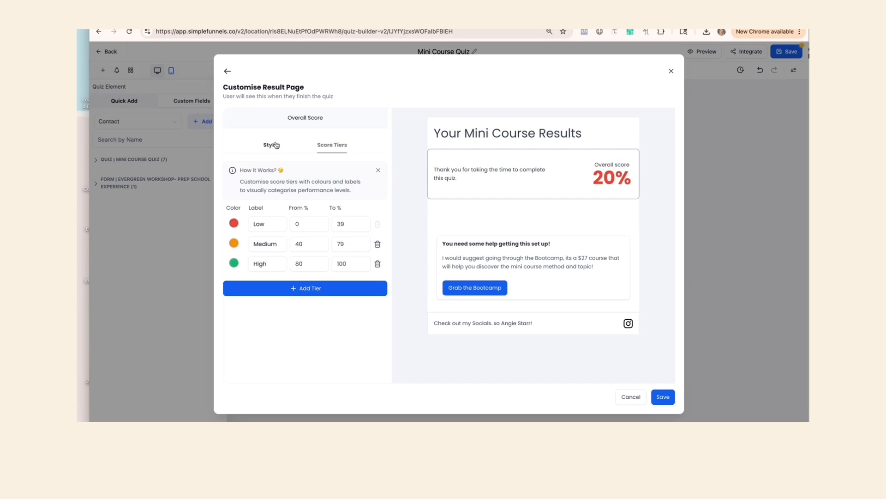
Open the call-to-action section's settings and switch its Dynamic Content off and back on.
click(552, 272)
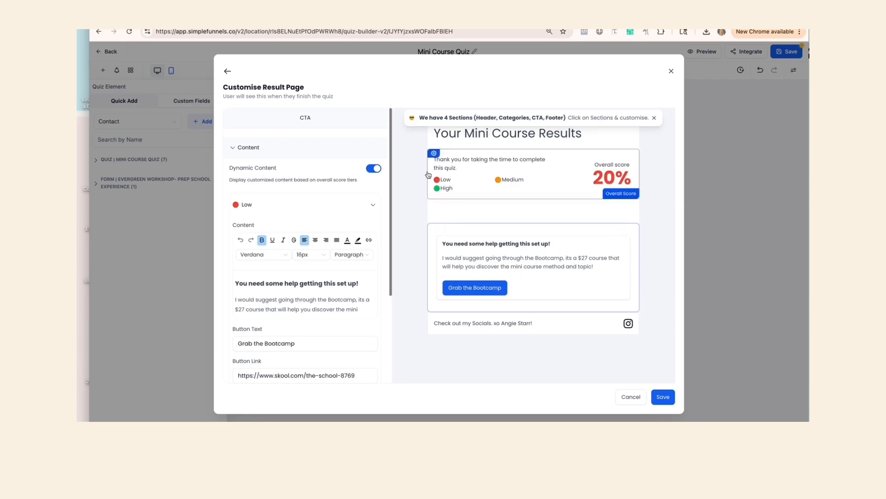
click(377, 169)
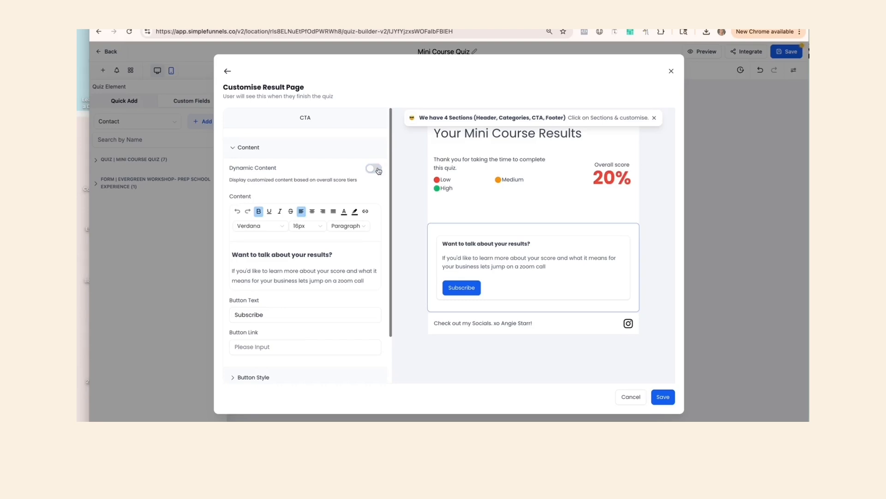
click(378, 169)
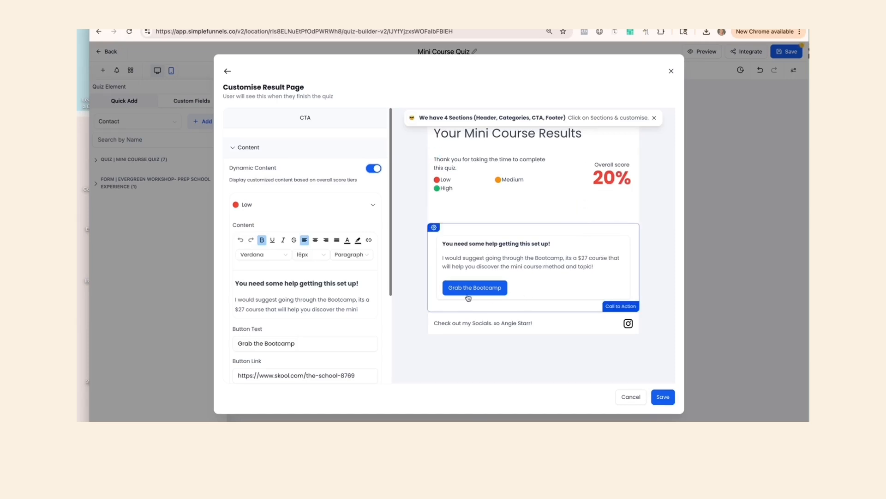
Clear the button link of the Low tier's call-to-action.
click(362, 375)
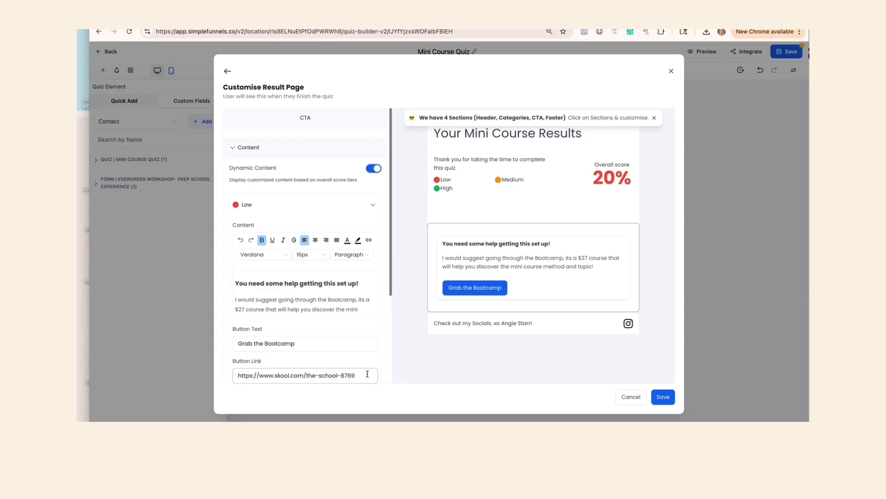
key(ctrl+a)
key(BackSpace)
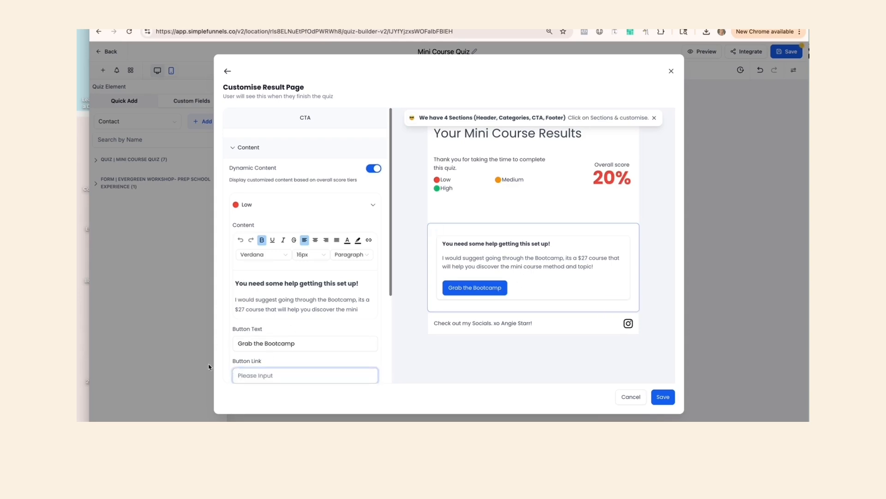
Set the Medium tier's button text to Grab Team of Bots and clear its button link.
scroll(305, 309, down, 2)
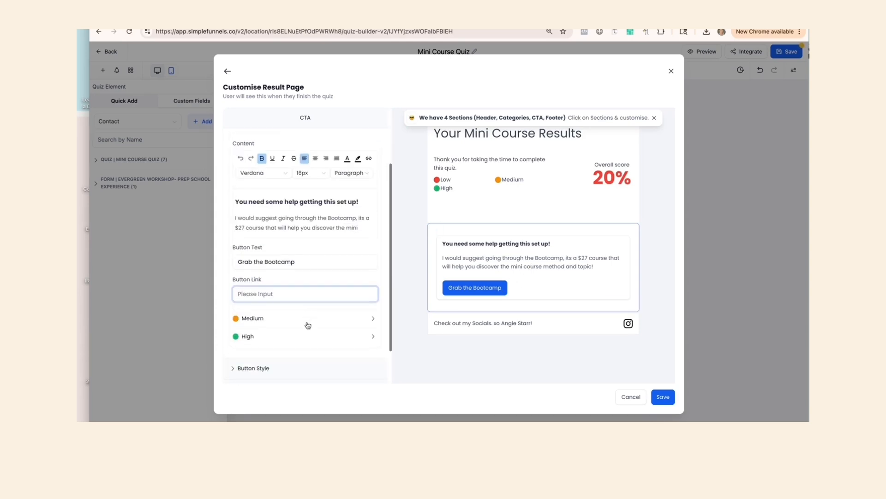
click(308, 319)
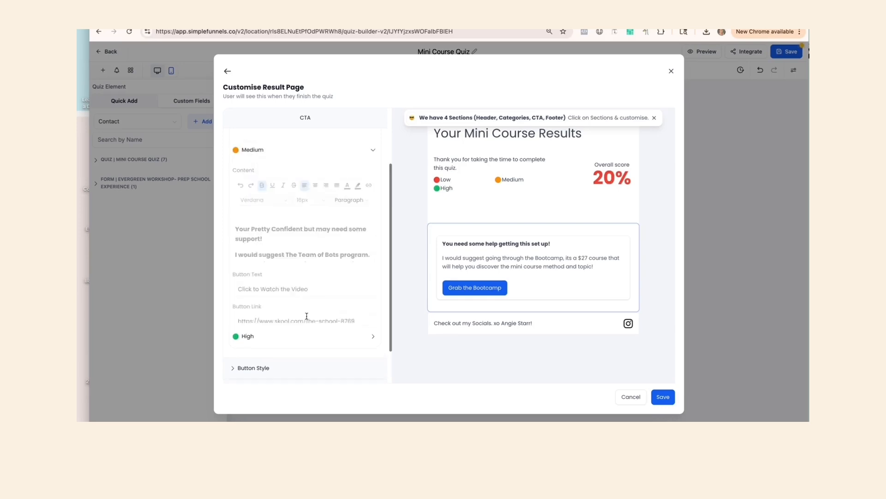
drag(341, 285, 233, 282)
text(Grab )
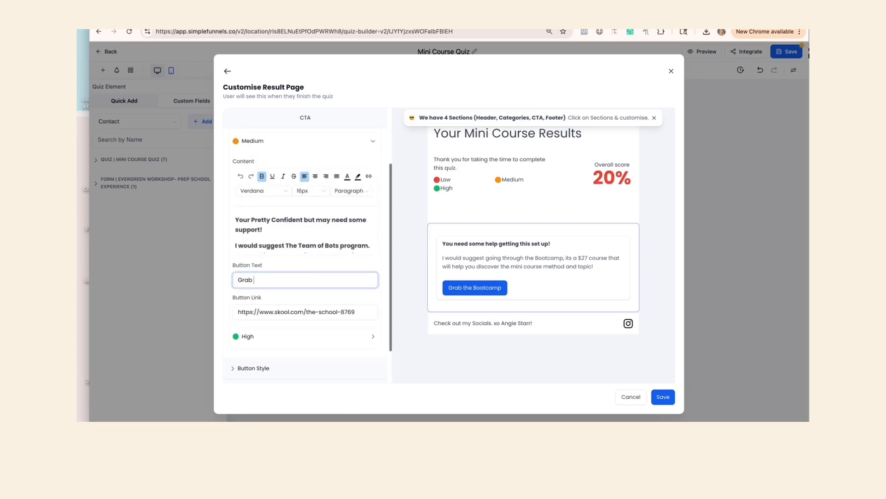
text(Team of Bots)
drag(364, 312, 203, 317)
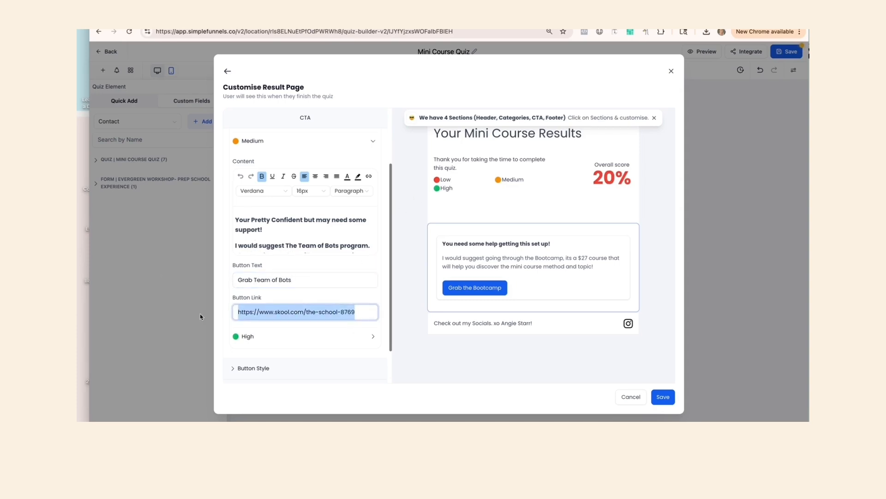
key(BackSpace)
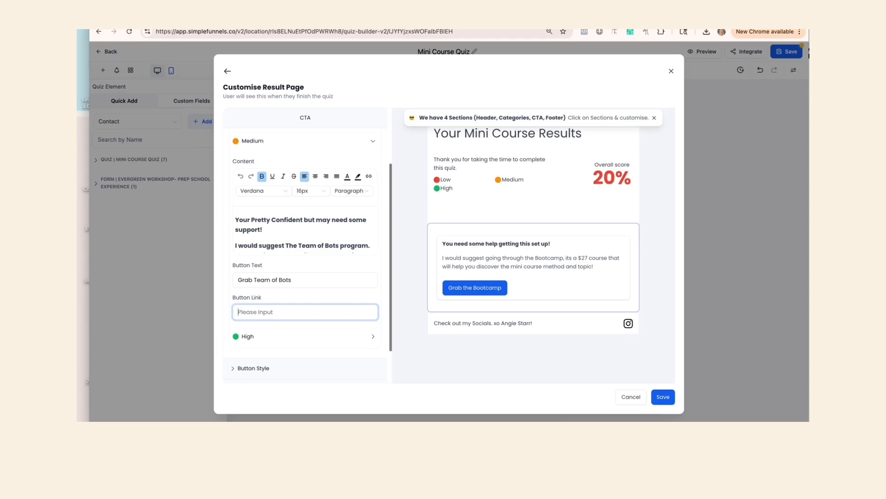
Set the High tier's button text to Join Prep School and save the result page.
click(289, 340)
click(326, 296)
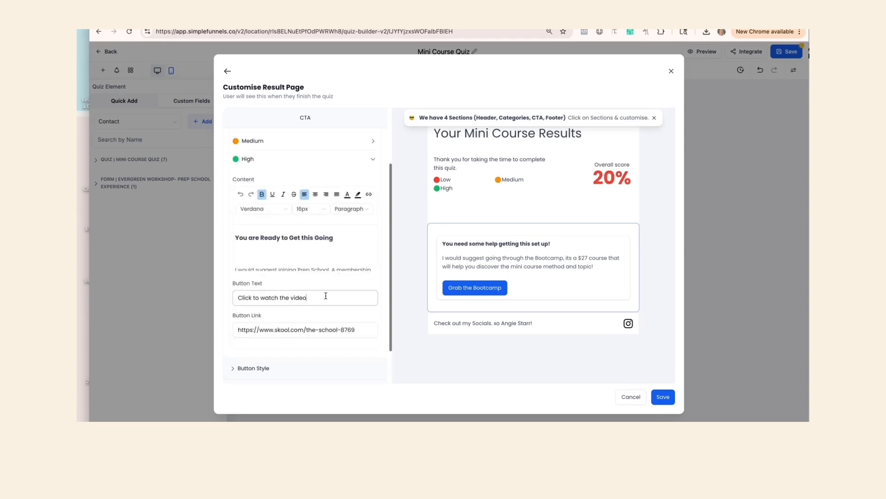
drag(326, 296, 227, 296)
text(J)
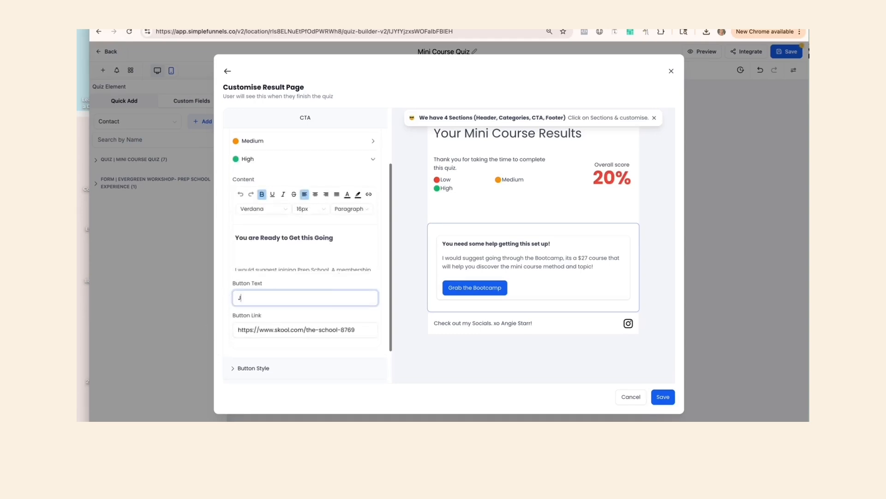
text(oin Prep School)
scroll(339, 331, down, 1)
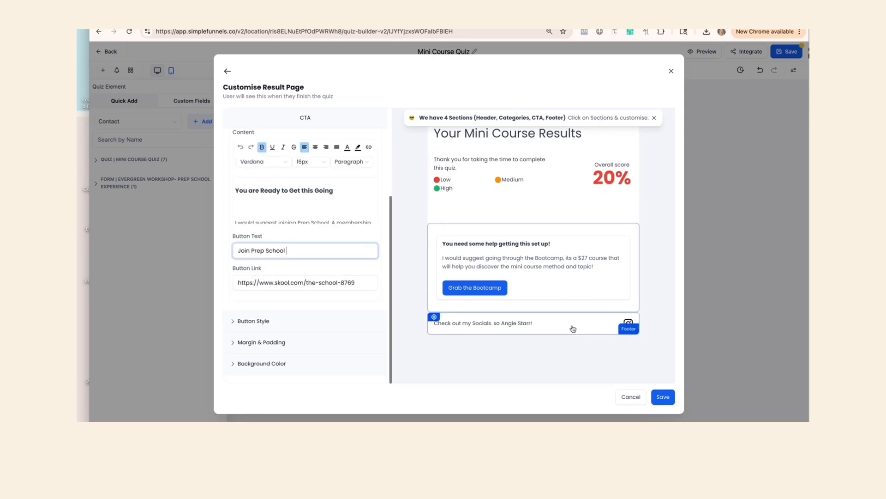
click(659, 401)
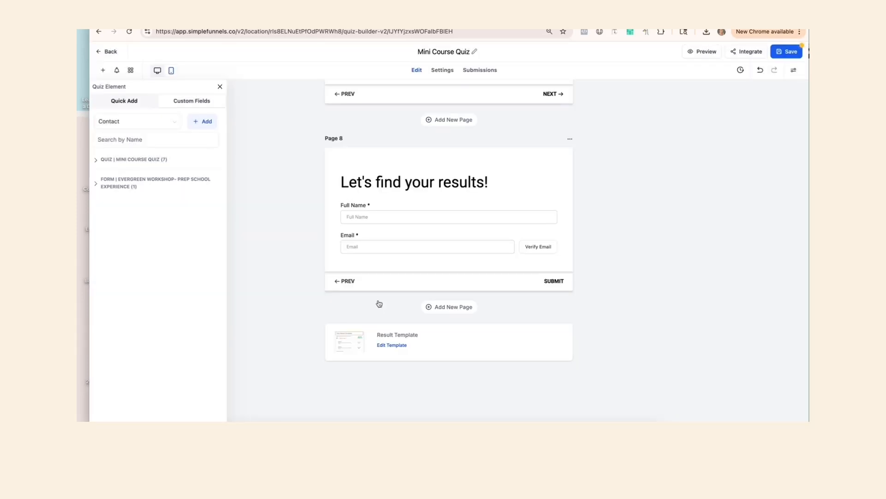
Open the Quiz to Bootcamp workflow's trigger and rename the workflow Quiz to Bootcamp- Low Score.
scroll(379, 304, up, 20)
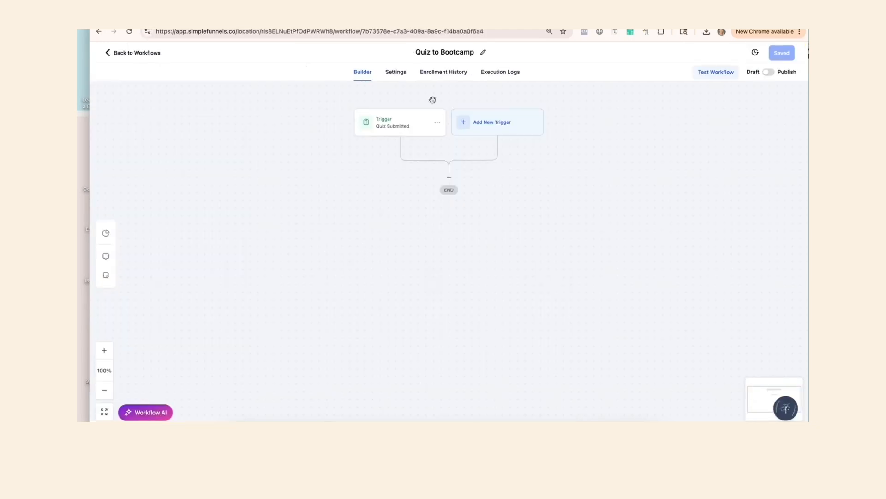
click(393, 122)
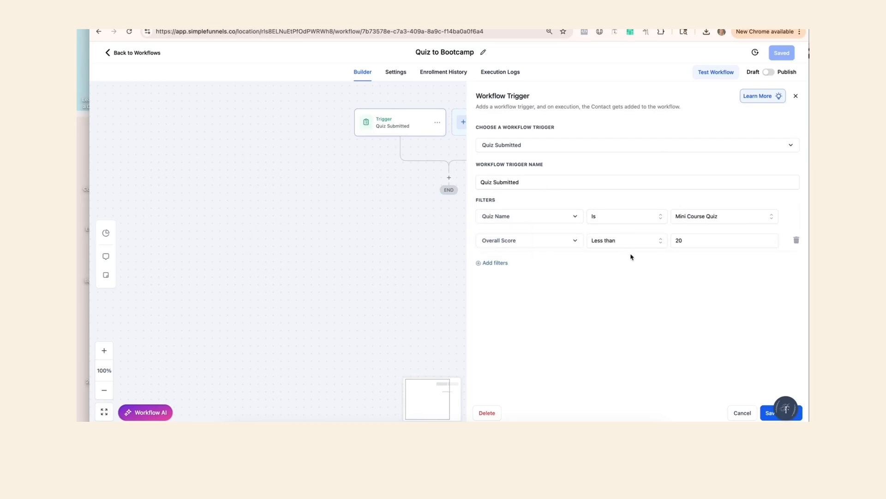
click(472, 52)
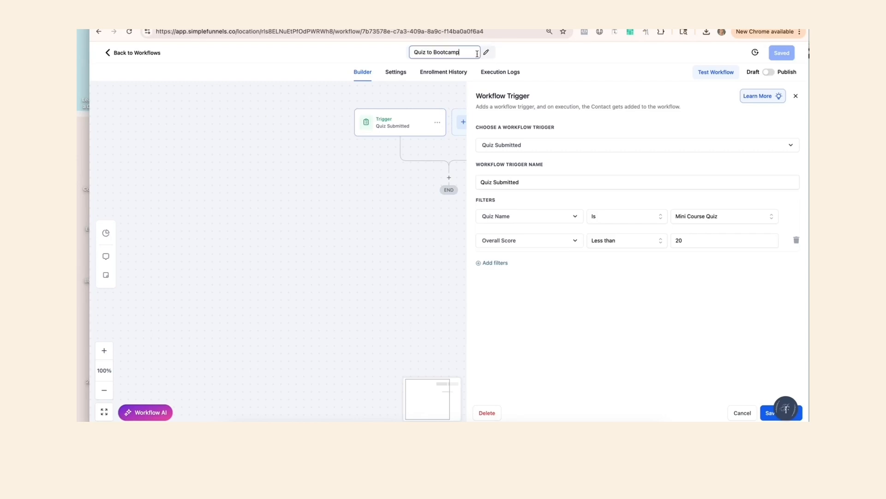
text(- Low Score)
key(Return)
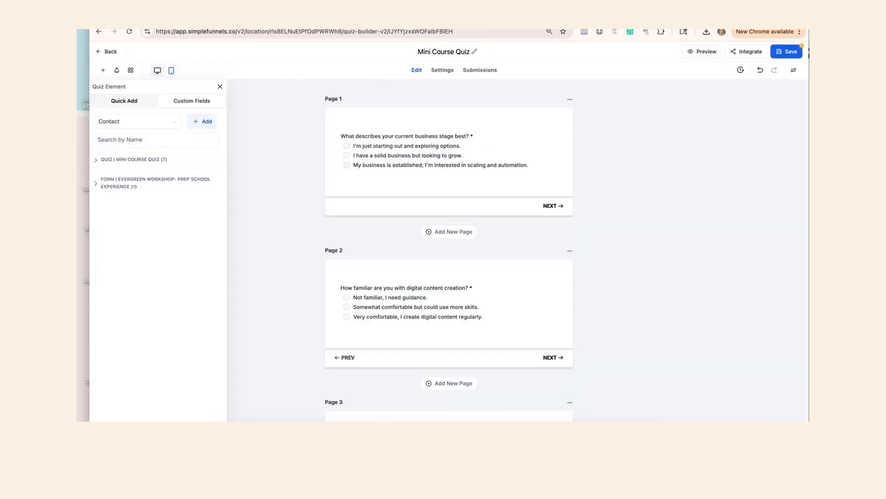
Reopen the result template's score tiers and set the Low tier to end at 20 and the Medium tier to start at 21.
scroll(419, 343, down, 20)
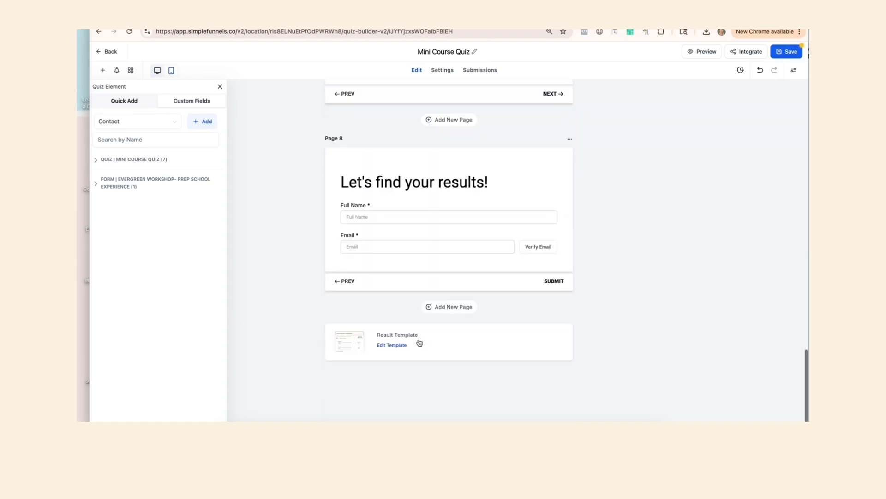
click(394, 357)
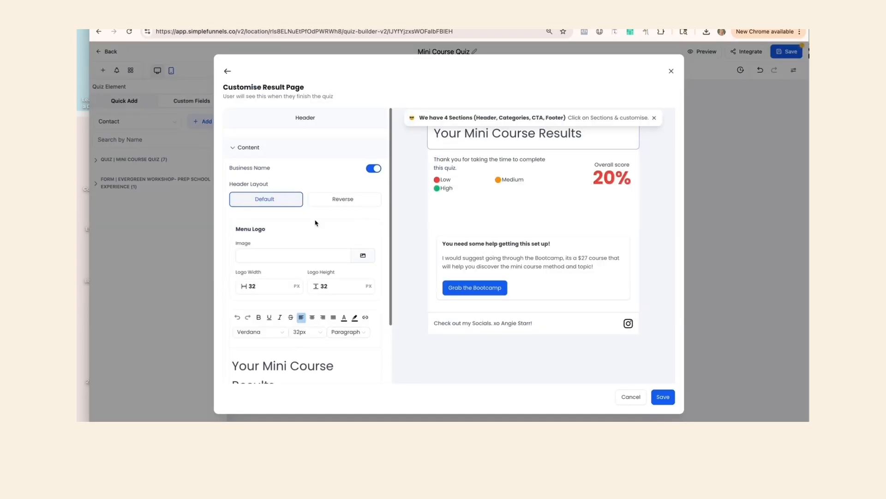
click(578, 187)
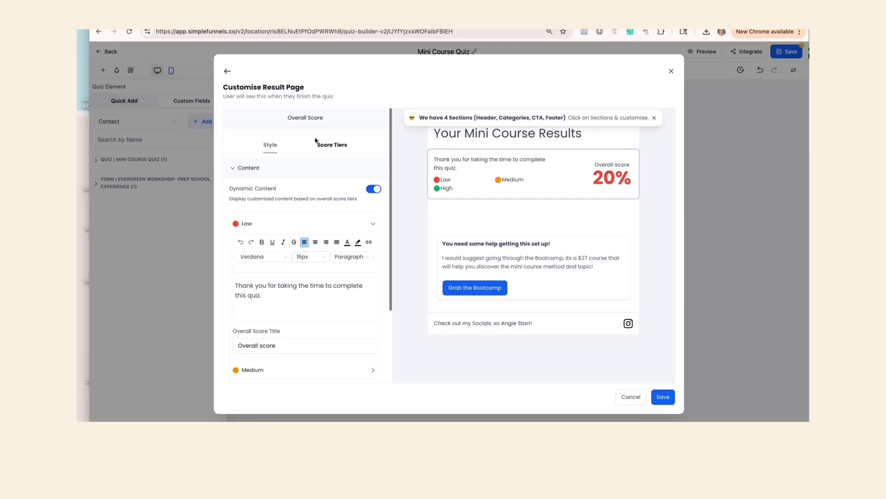
click(332, 145)
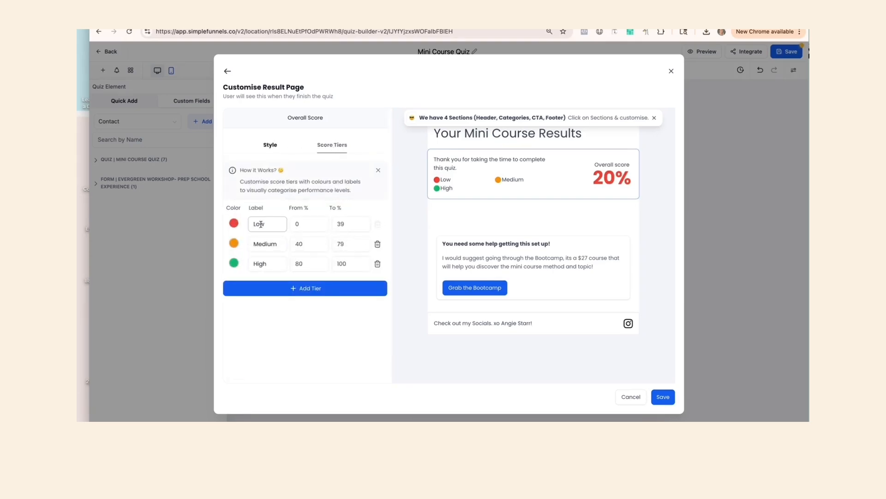
drag(347, 225, 338, 224)
text(20)
double_click(313, 243)
text(21)
click(349, 342)
click(300, 264)
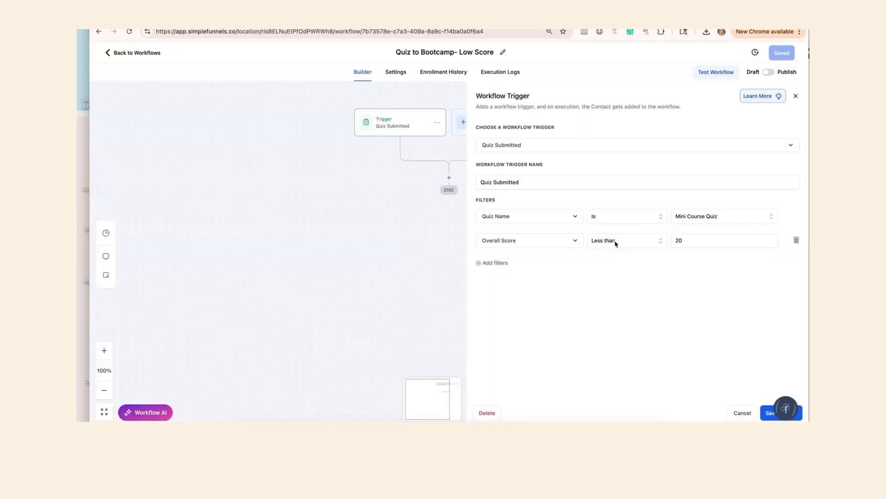
Save the workflow trigger and try adding an action after it.
click(768, 411)
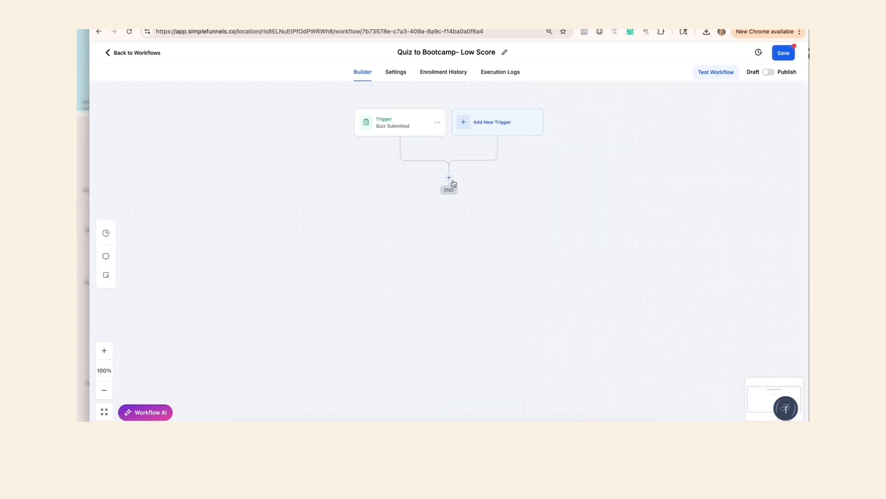
click(448, 178)
click(674, 247)
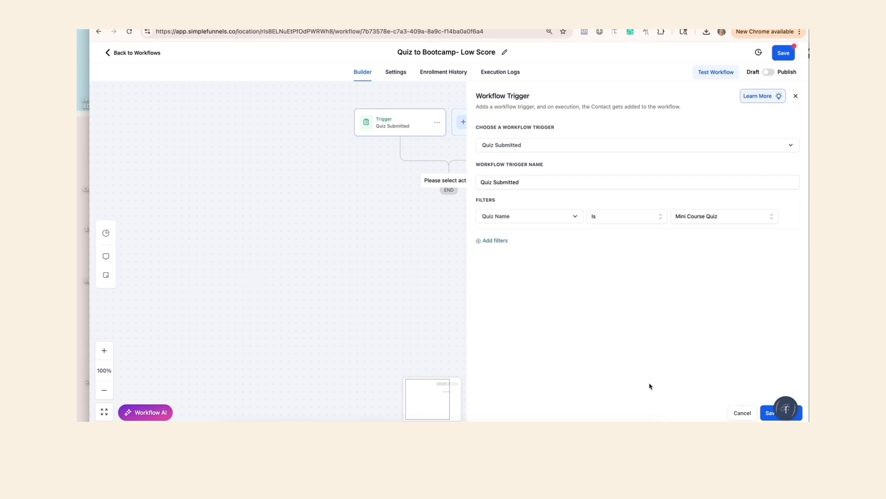
Open the Simple Funnels support chat and start a message to support.
click(787, 409)
click(772, 378)
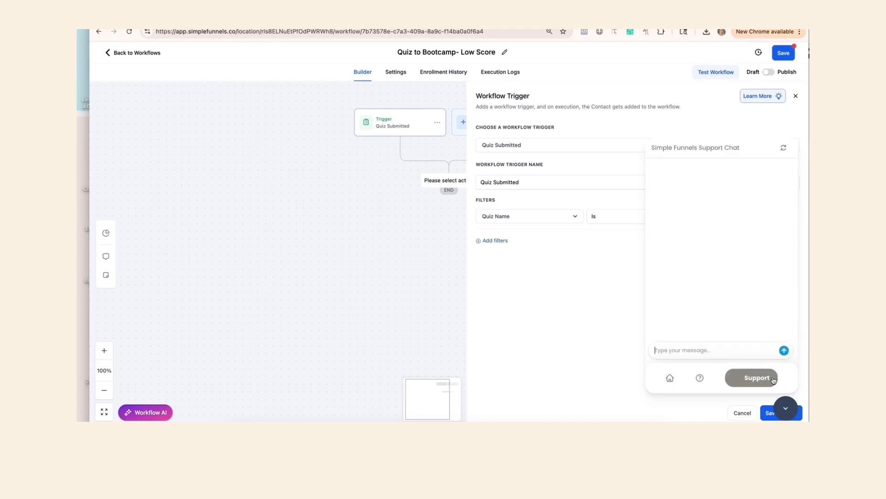
click(684, 350)
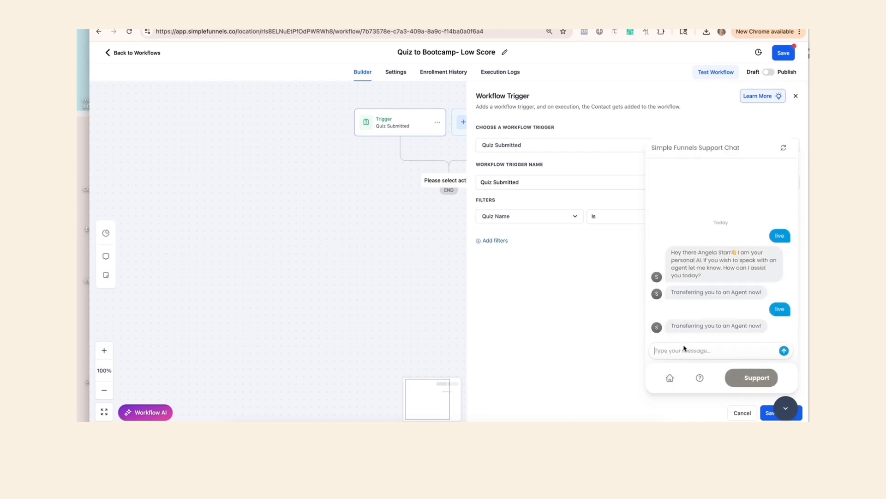